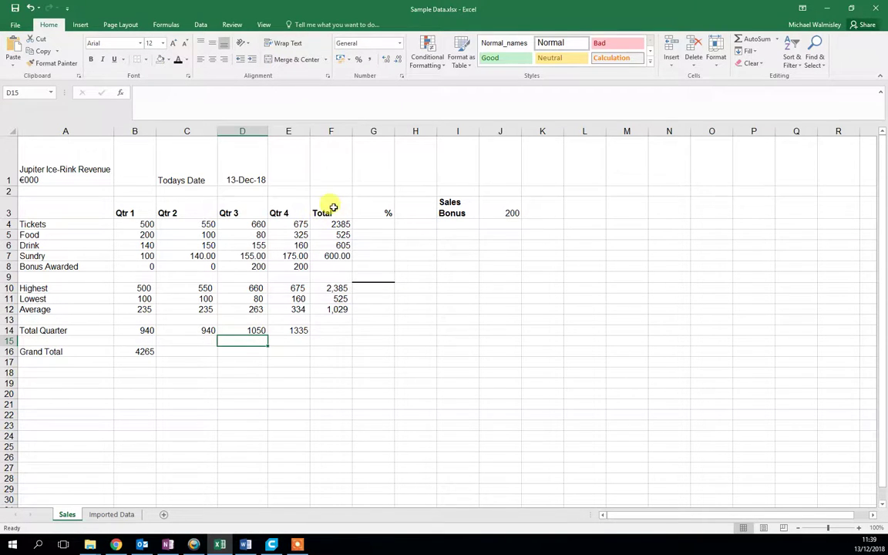
Fill the quarter header row and the Sales Bonus heading blue
{"action": "left_click_drag", "start_coordinate": [331, 208], "coordinate": [140, 205]}
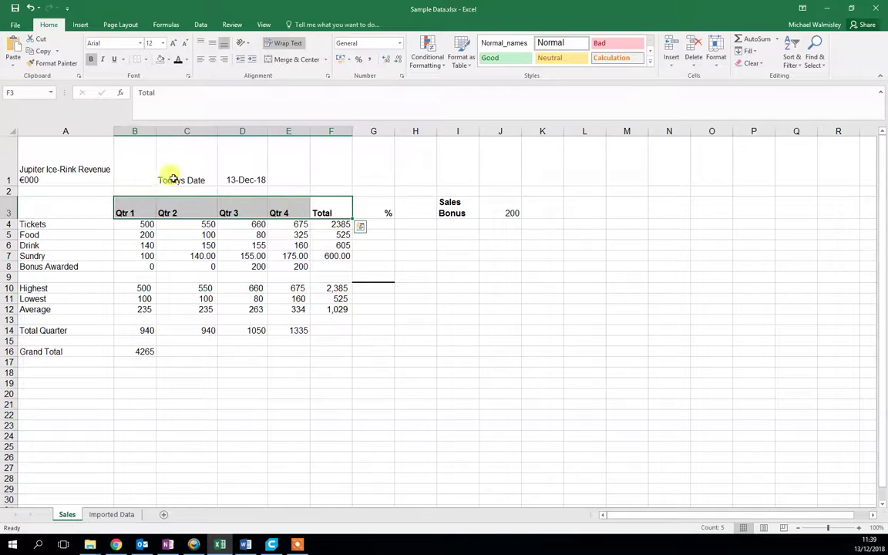
{"action": "left_click", "coordinate": [168, 60]}
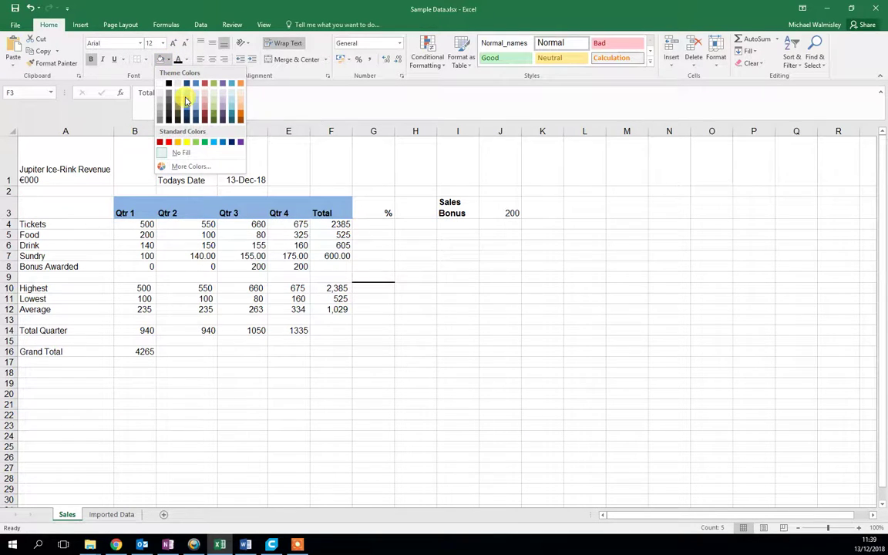
{"action": "left_click", "coordinate": [185, 101]}
{"action": "left_click", "coordinate": [443, 209]}
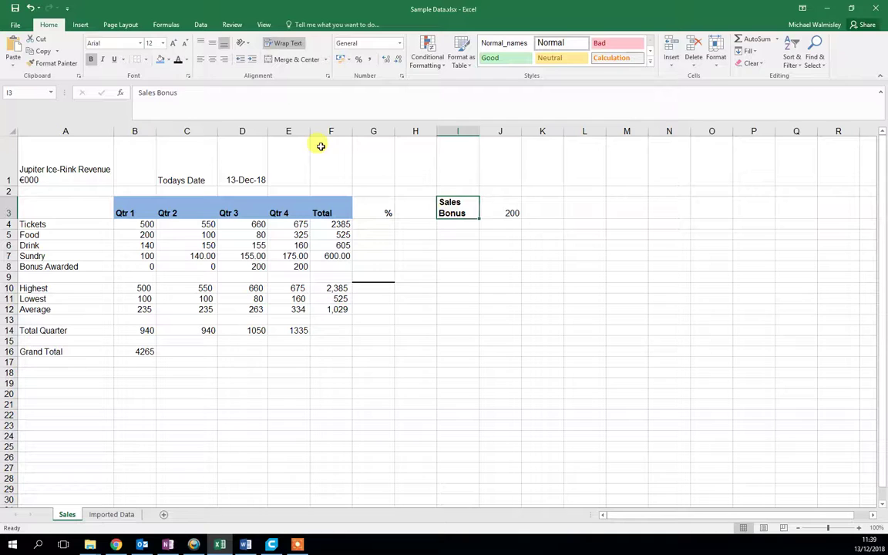
{"action": "left_click", "coordinate": [160, 60]}
{"action": "left_click", "coordinate": [293, 297]}
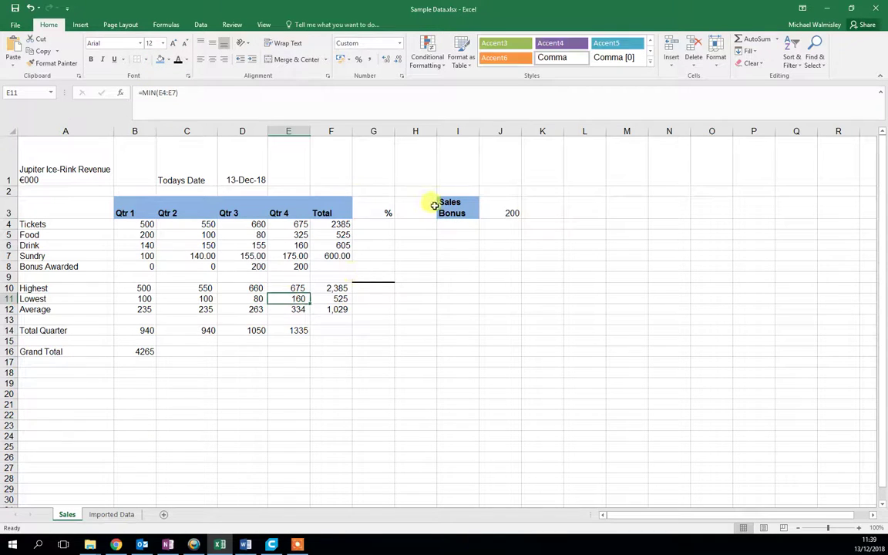
Make the Grand Total label bold
{"action": "left_click", "coordinate": [106, 351]}
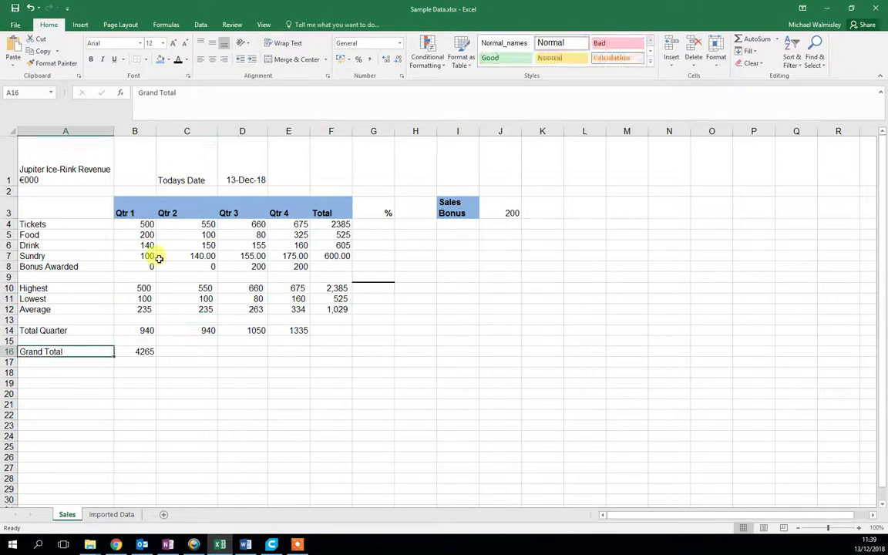
{"action": "left_click", "coordinate": [90, 61]}
{"action": "left_click", "coordinate": [205, 352]}
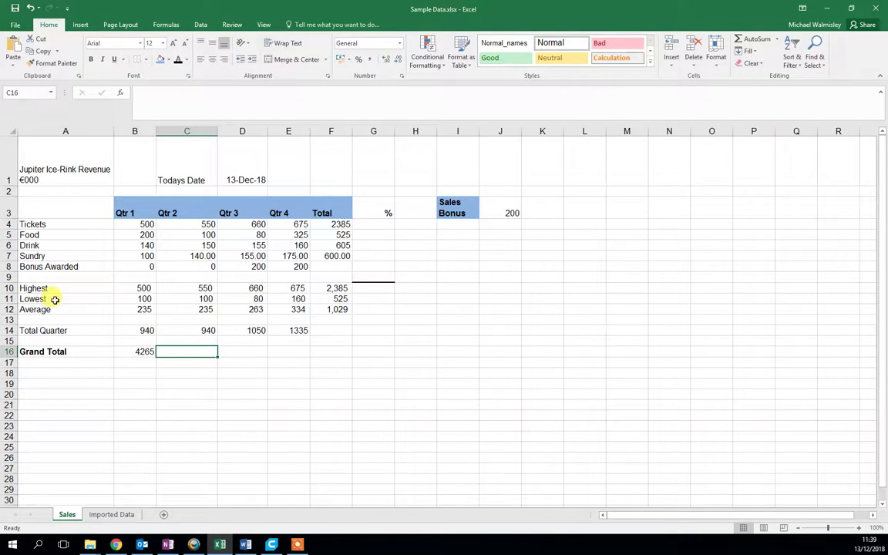
Fill the Highest row yellow, the Lowest row orange and the Average row purple
{"action": "left_click_drag", "start_coordinate": [47, 289], "coordinate": [341, 289]}
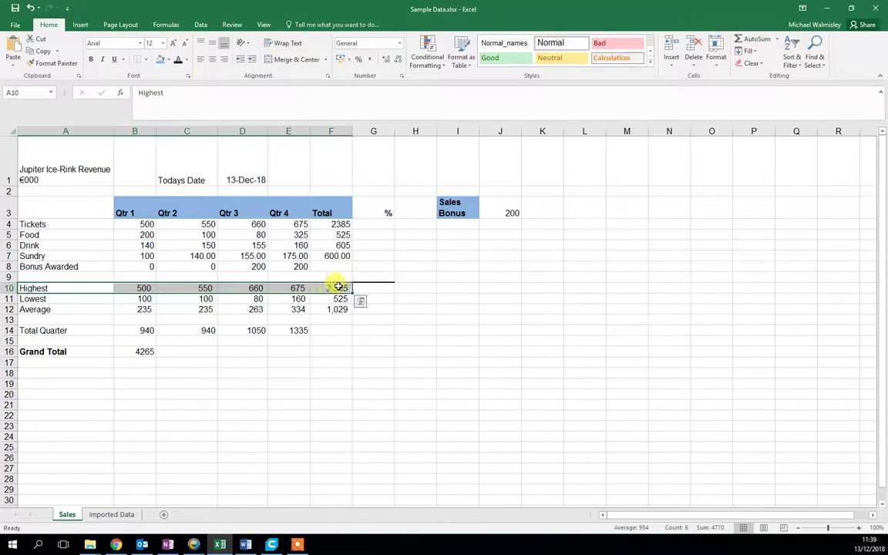
{"action": "left_click", "coordinate": [169, 60]}
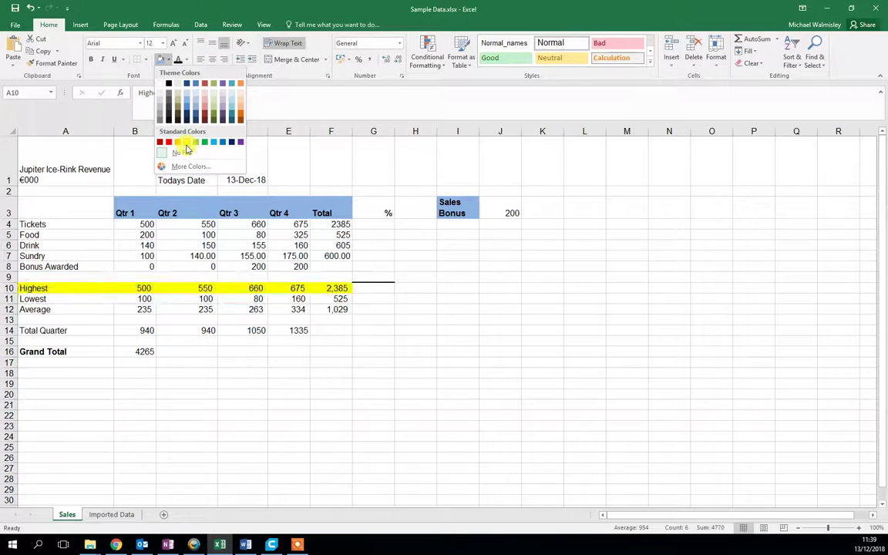
{"action": "left_click", "coordinate": [186, 144]}
{"action": "left_click_drag", "start_coordinate": [67, 299], "coordinate": [339, 298]}
{"action": "left_click", "coordinate": [169, 60]}
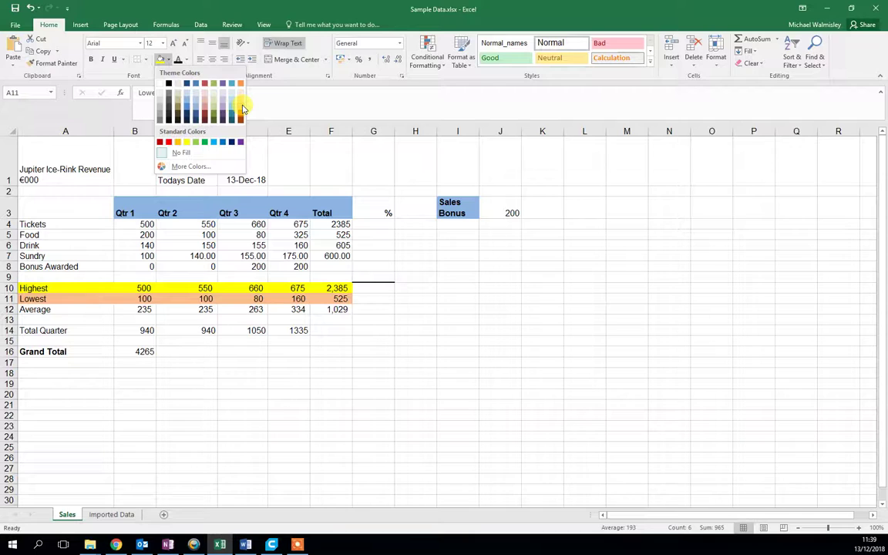
{"action": "left_click", "coordinate": [241, 108]}
{"action": "left_click_drag", "start_coordinate": [39, 308], "coordinate": [331, 308]}
{"action": "left_click", "coordinate": [170, 60]}
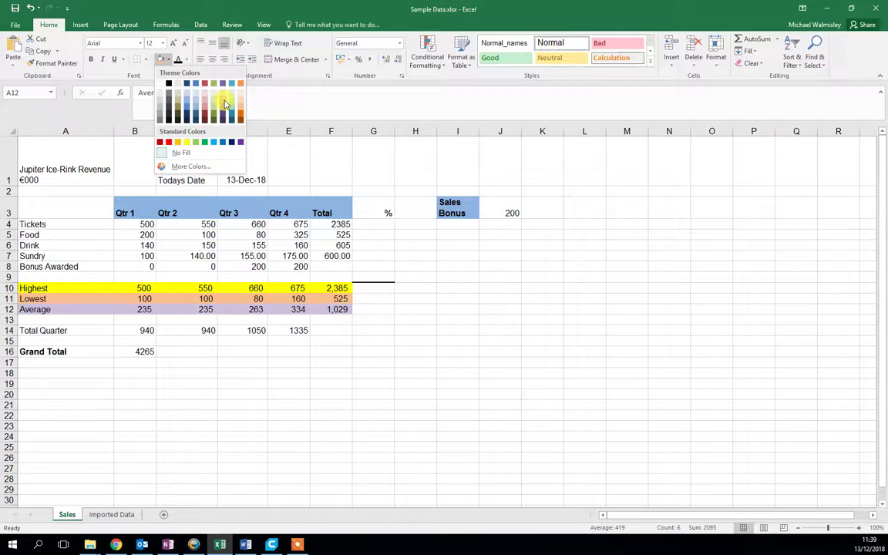
{"action": "left_click", "coordinate": [223, 104]}
{"action": "left_click", "coordinate": [331, 426]}
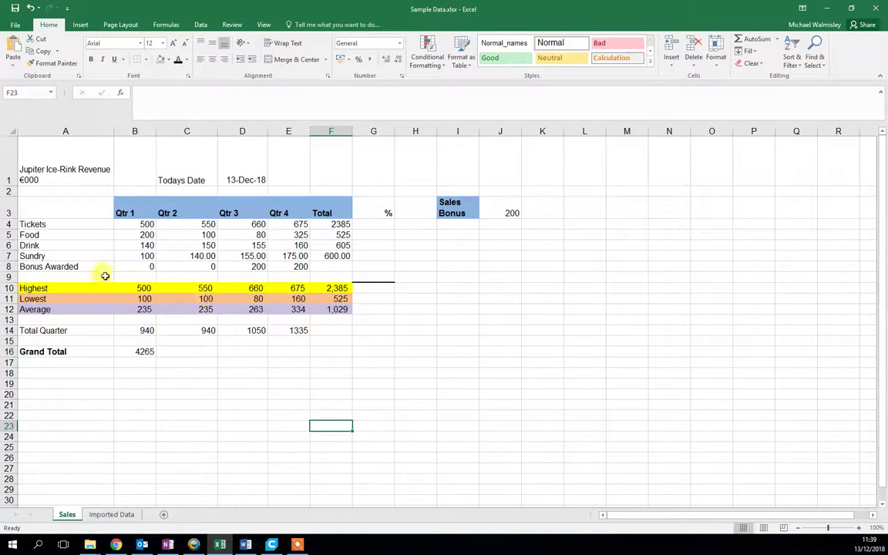
Fill the Bonus Awarded row light green
{"action": "left_click_drag", "start_coordinate": [93, 266], "coordinate": [300, 266]}
{"action": "left_click", "coordinate": [170, 61]}
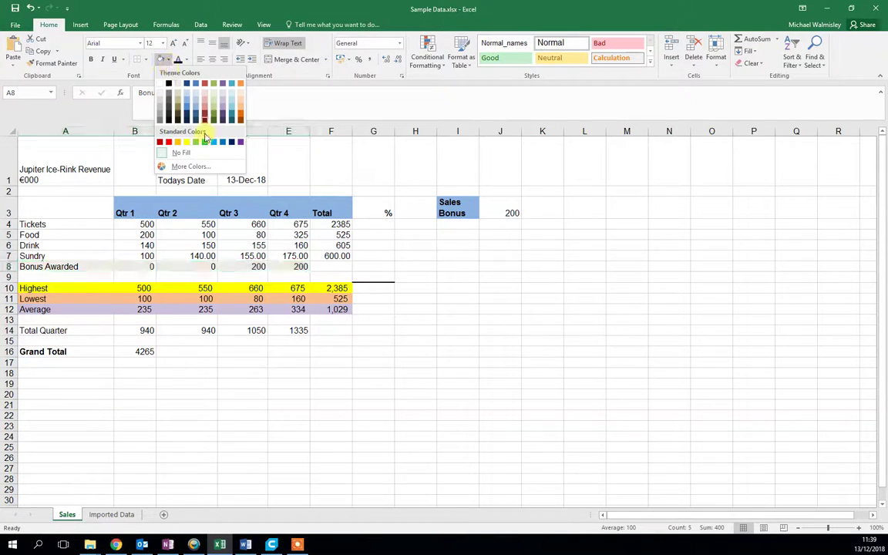
{"action": "left_click", "coordinate": [185, 142]}
{"action": "left_click", "coordinate": [189, 425]}
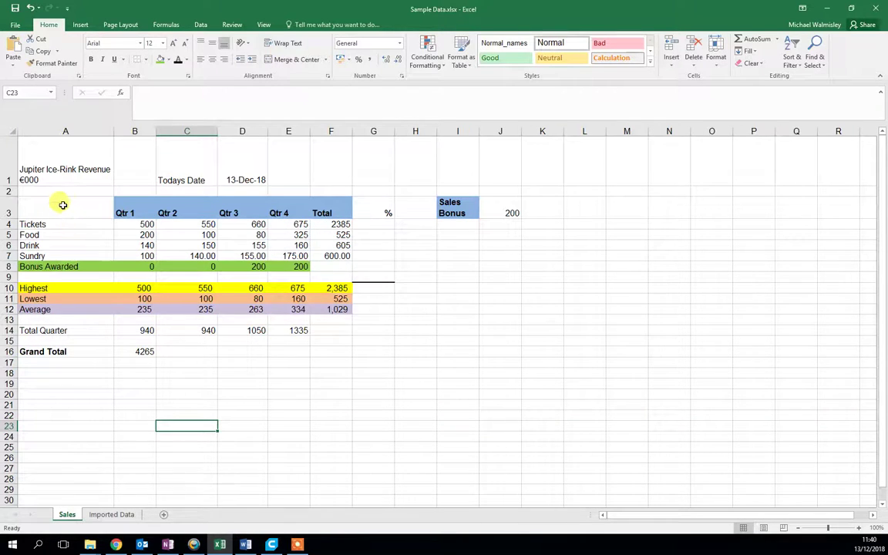
Apply All Borders to every cell of the quarterly table A3:F8
{"action": "left_click_drag", "start_coordinate": [61, 204], "coordinate": [340, 271]}
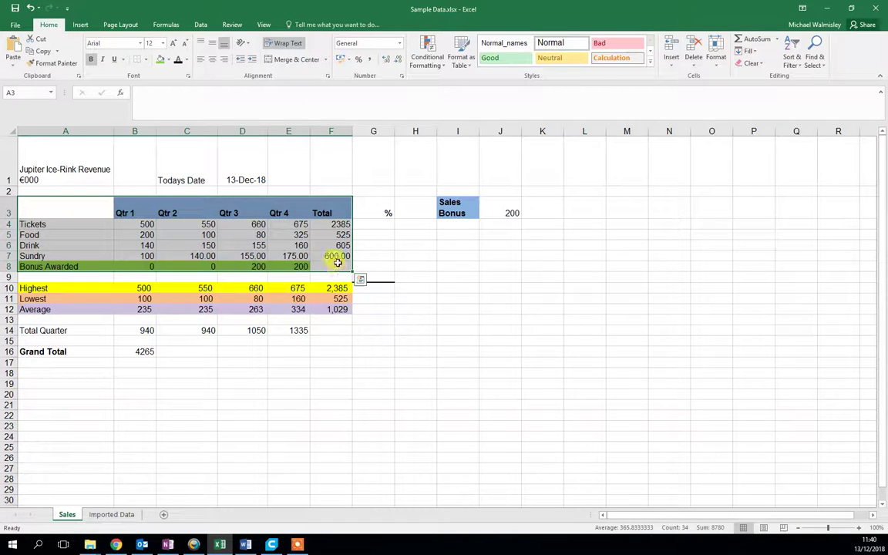
{"action": "left_click", "coordinate": [148, 60]}
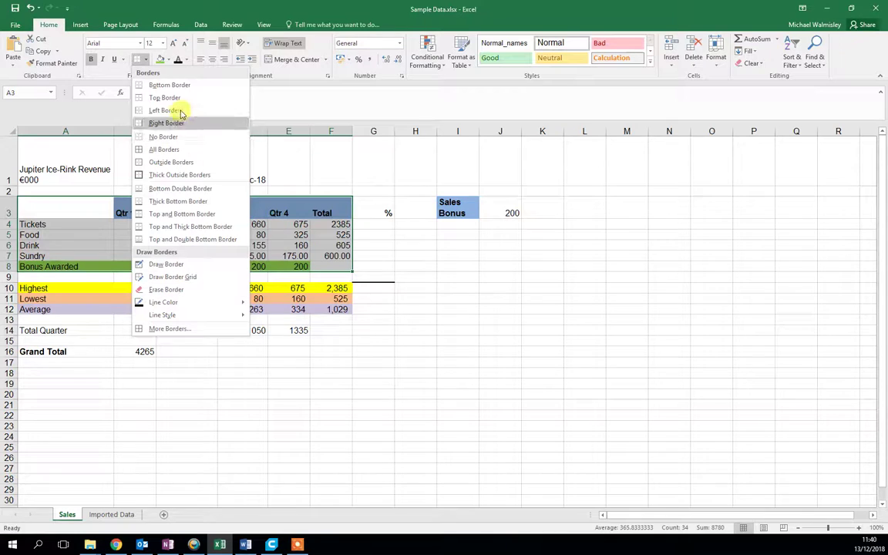
{"action": "left_click", "coordinate": [188, 148]}
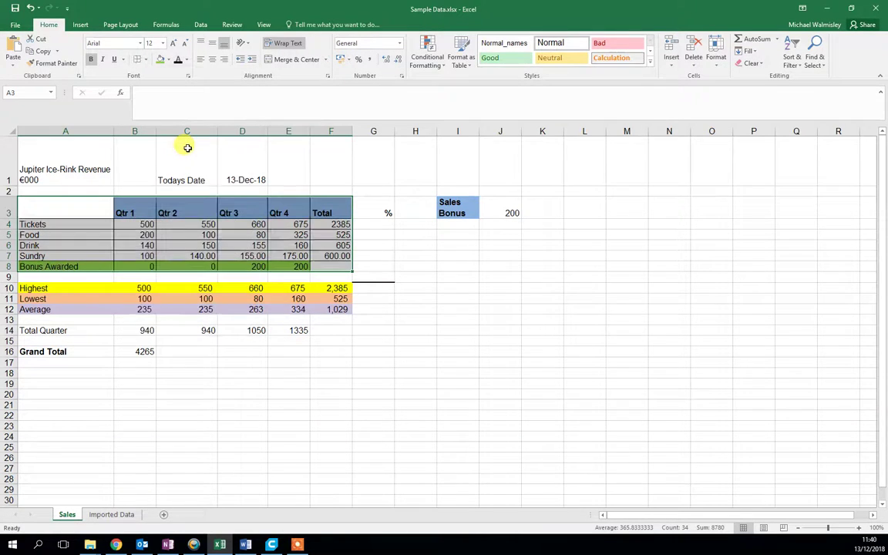
{"action": "left_click", "coordinate": [183, 341]}
{"action": "left_click_drag", "start_coordinate": [69, 291], "coordinate": [341, 308]}
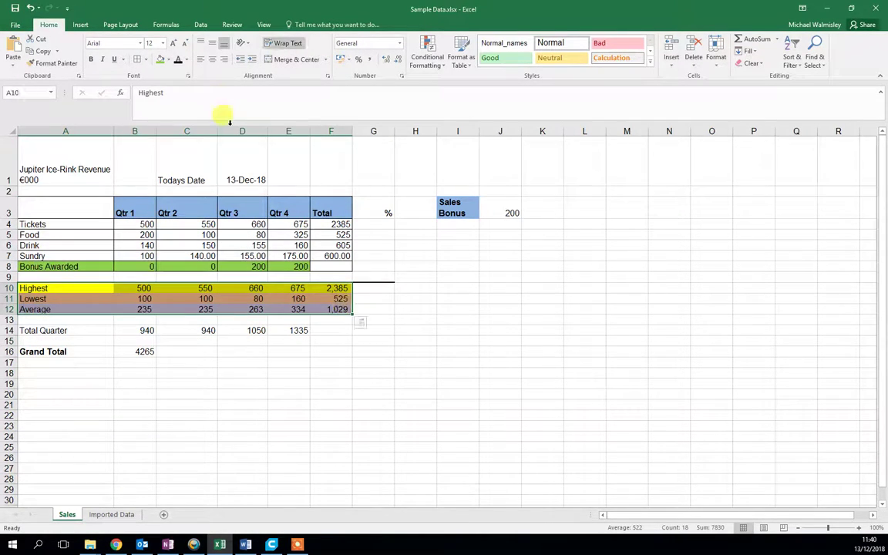
{"action": "left_click", "coordinate": [135, 277]}
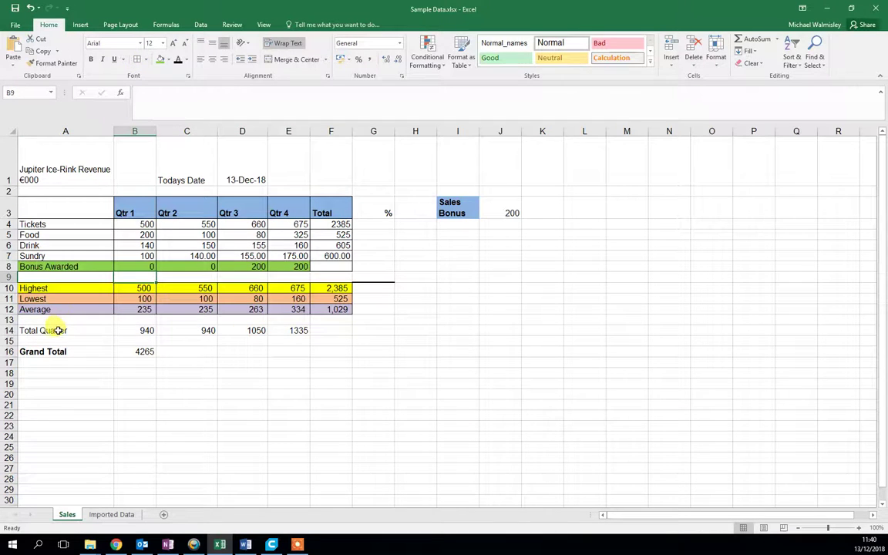
Give the Total Quarter row a thick outside border and outline the Grand Total cells
{"action": "left_click_drag", "start_coordinate": [58, 329], "coordinate": [295, 328]}
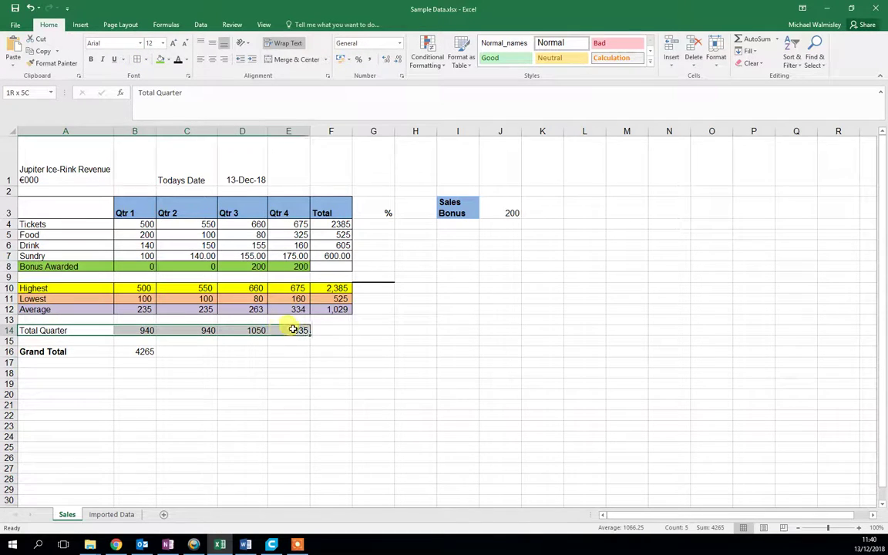
{"action": "left_click", "coordinate": [146, 61]}
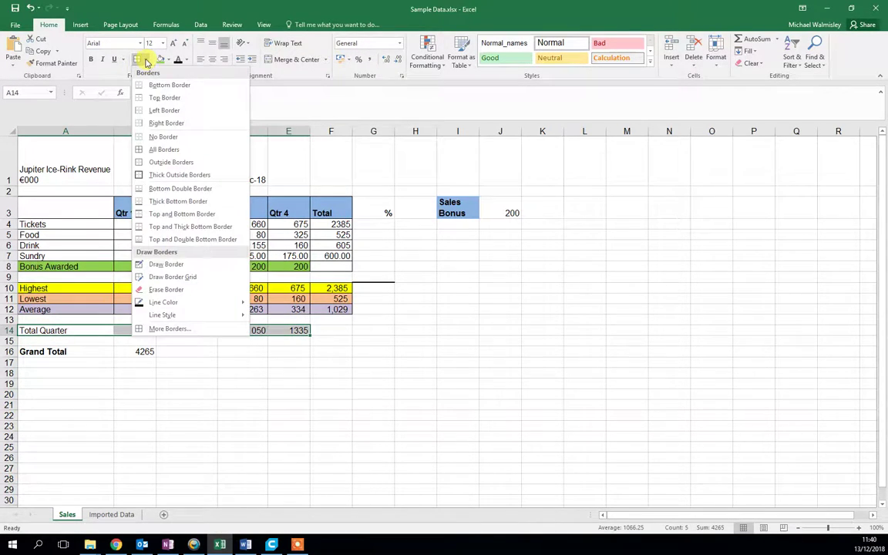
{"action": "left_click", "coordinate": [199, 174]}
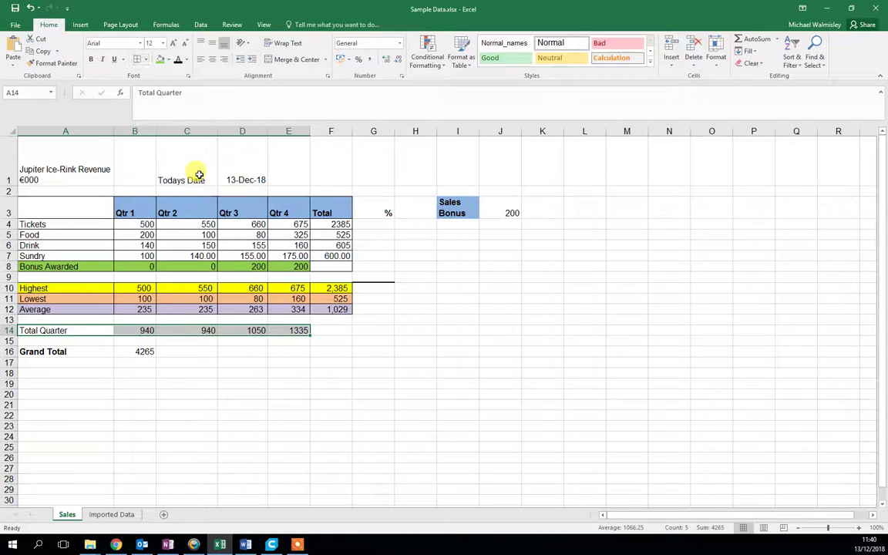
{"action": "left_click", "coordinate": [219, 414]}
{"action": "left_click_drag", "start_coordinate": [57, 352], "coordinate": [135, 352]}
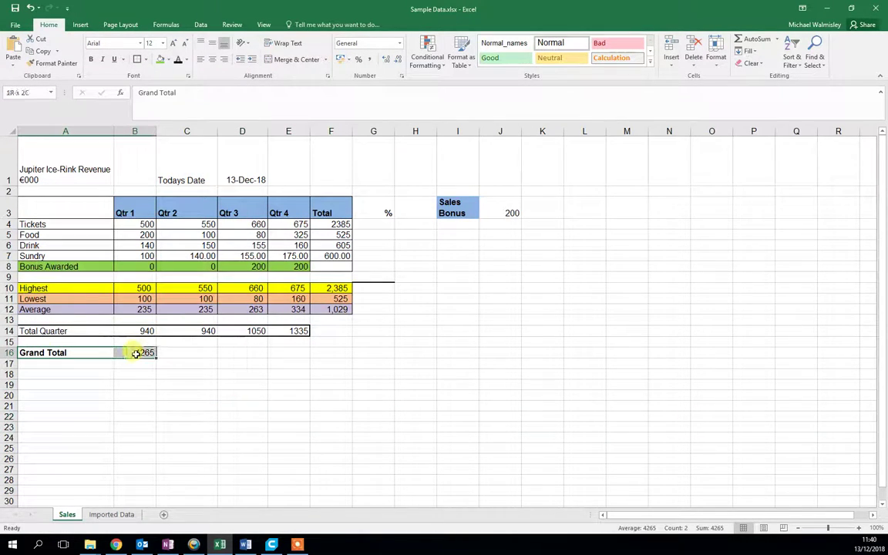
{"action": "left_click", "coordinate": [188, 416]}
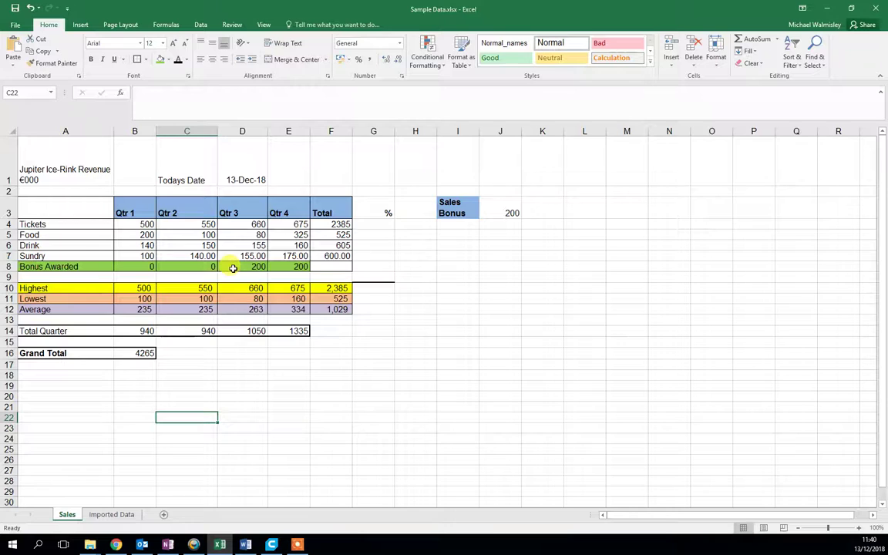
Fill the Jupiter Ice-Rink Revenue title cell red and make it bold
{"action": "left_click", "coordinate": [84, 153]}
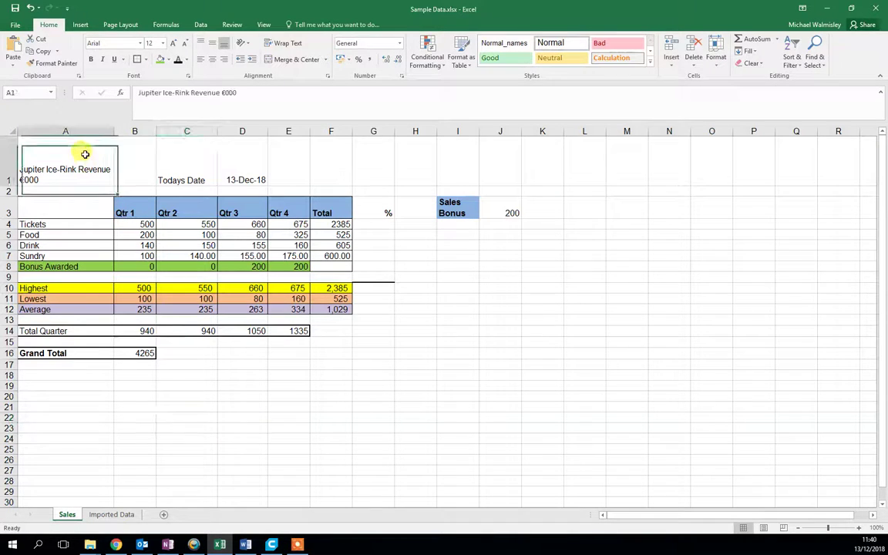
{"action": "left_click", "coordinate": [171, 59]}
{"action": "left_click", "coordinate": [169, 144]}
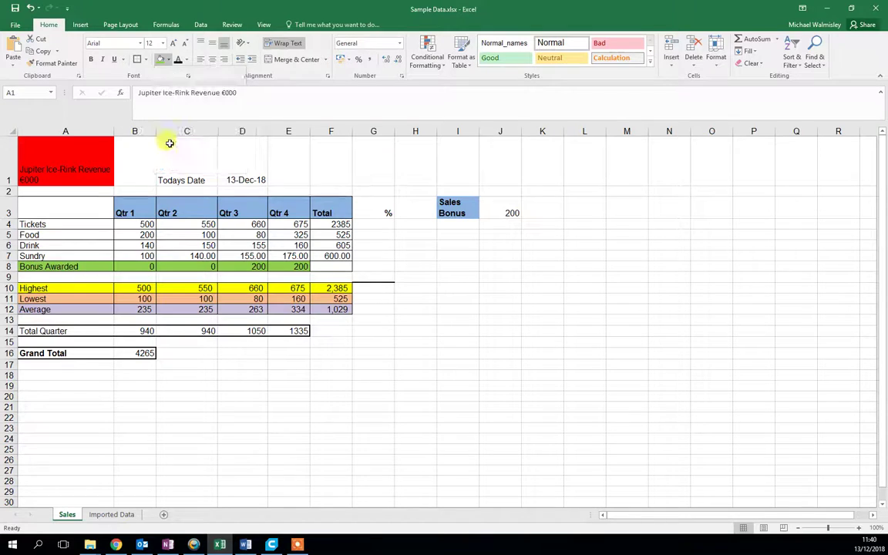
{"action": "left_click", "coordinate": [93, 60]}
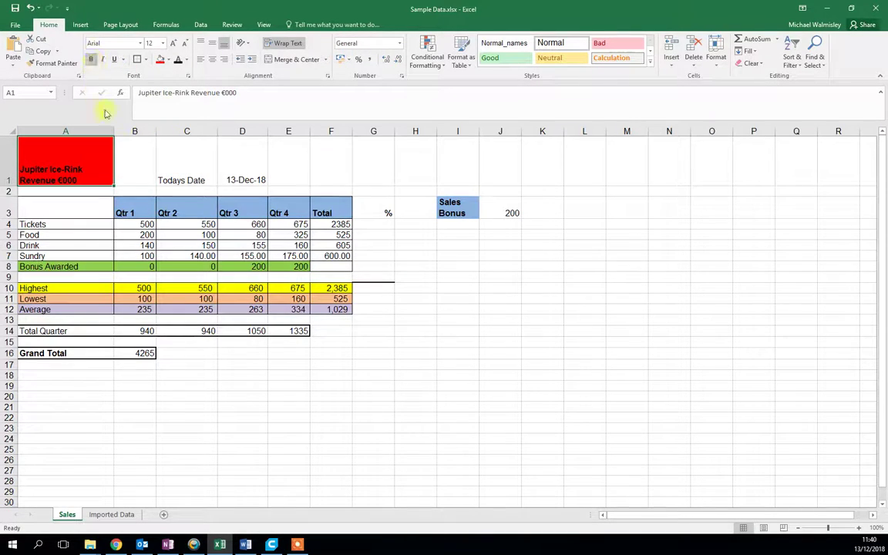
Bold the Todays Date label and 13-Dec-18 value and add an outside border
{"action": "left_click_drag", "start_coordinate": [188, 169], "coordinate": [242, 166]}
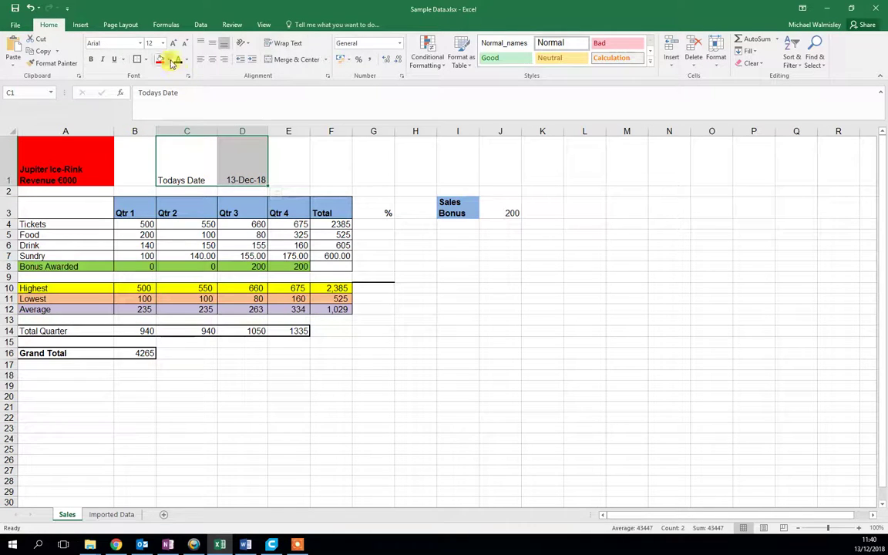
{"action": "left_click", "coordinate": [91, 61]}
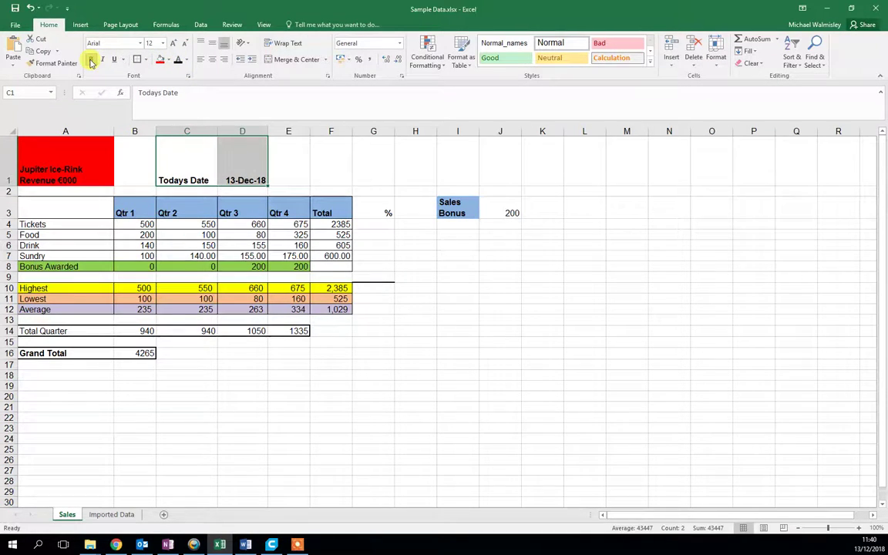
{"action": "left_click", "coordinate": [138, 61]}
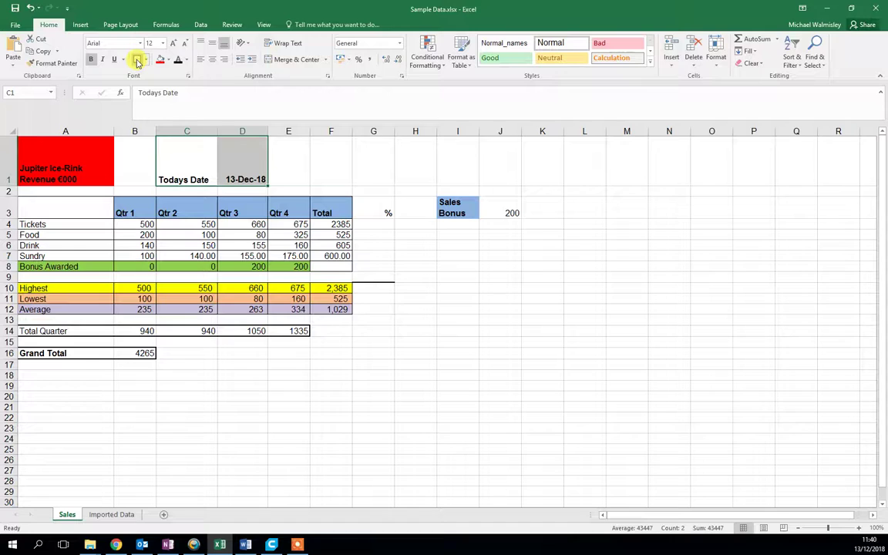
{"action": "left_click", "coordinate": [248, 389]}
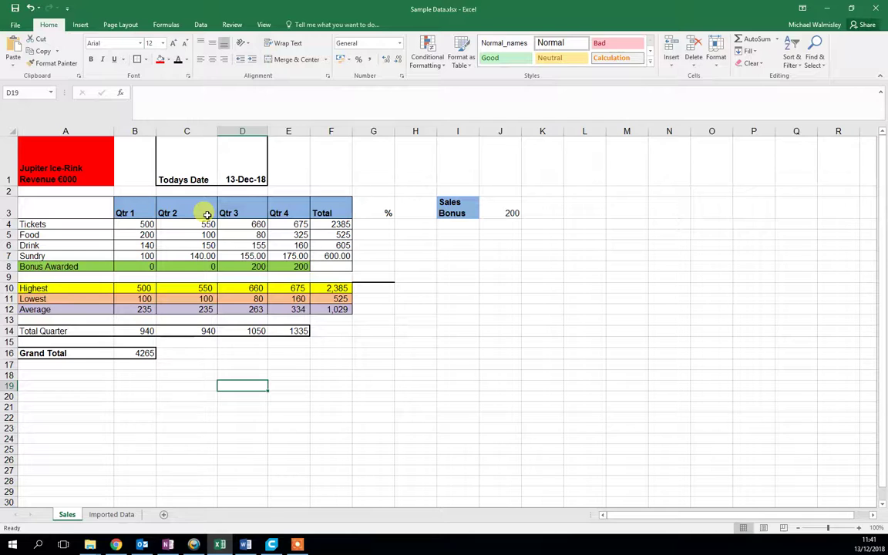
Centre the quarter headings and figures in B3:F8
{"action": "left_click", "coordinate": [139, 224]}
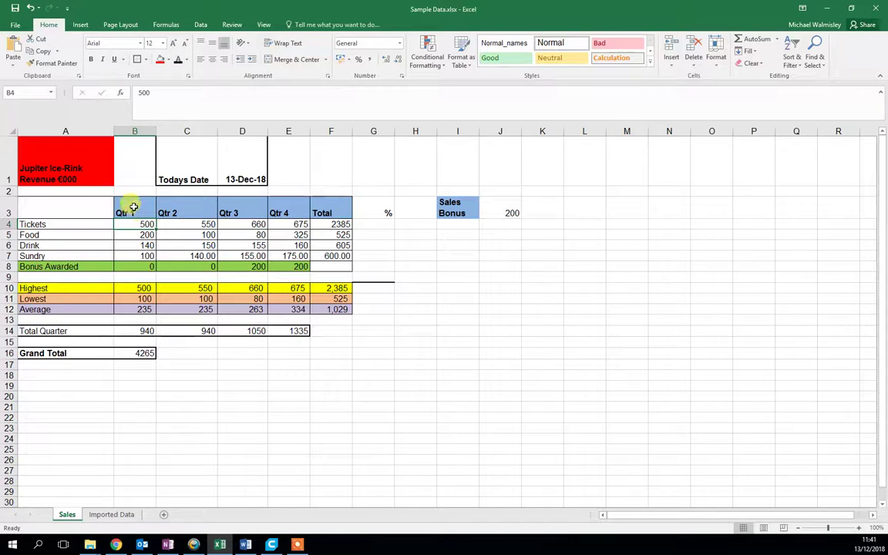
{"action": "left_click_drag", "start_coordinate": [132, 204], "coordinate": [319, 264]}
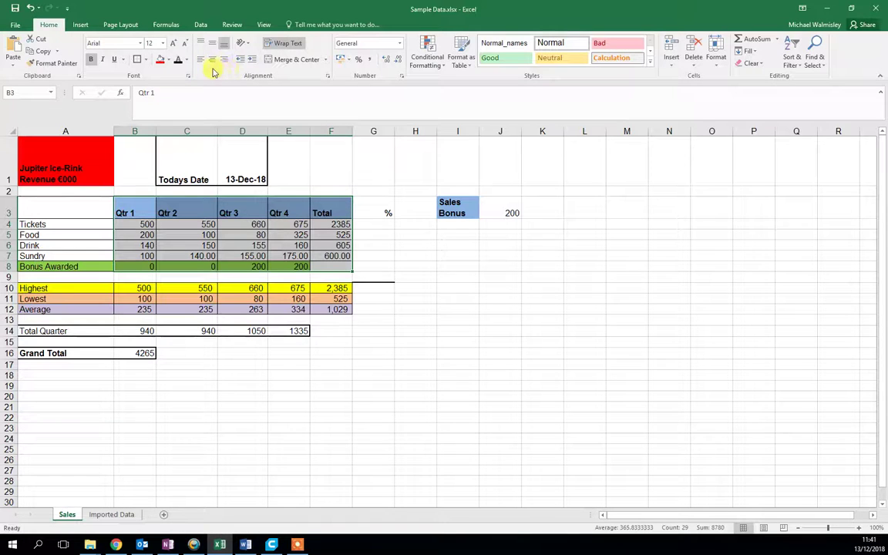
{"action": "left_click", "coordinate": [201, 64]}
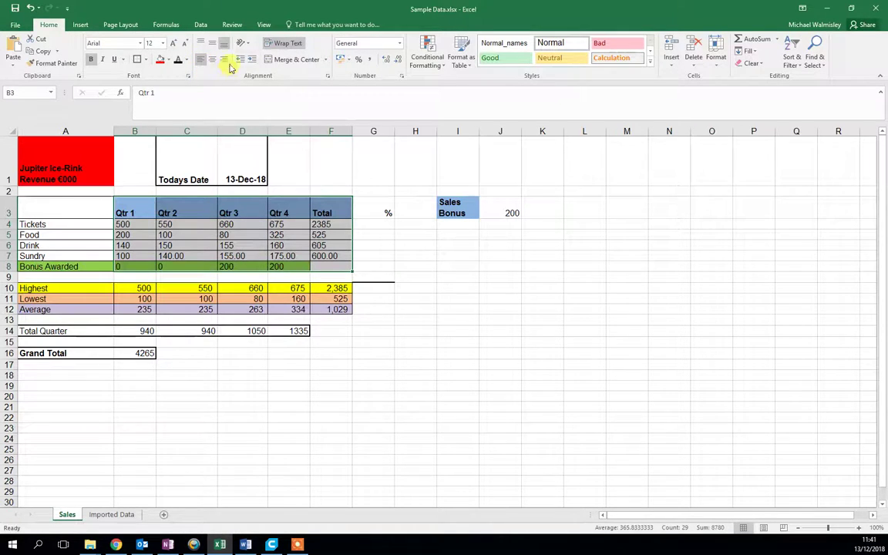
{"action": "left_click", "coordinate": [227, 64]}
{"action": "left_click", "coordinate": [213, 63]}
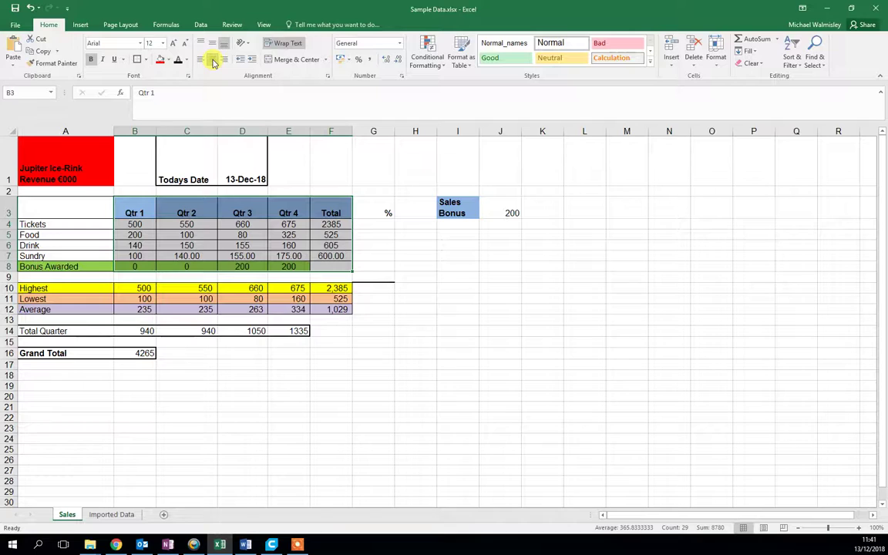
{"action": "left_click", "coordinate": [328, 192]}
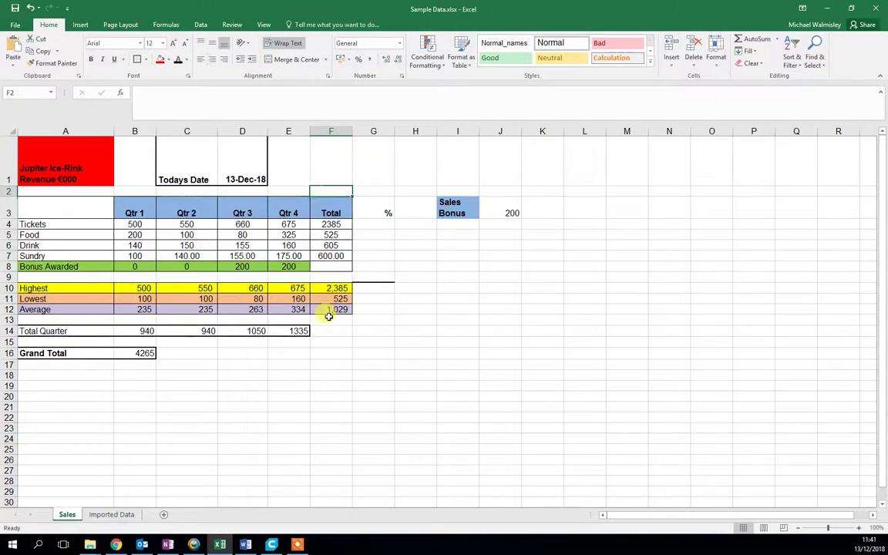
Centre the Total Quarter values in B14:E14
{"action": "left_click_drag", "start_coordinate": [333, 310], "coordinate": [142, 284]}
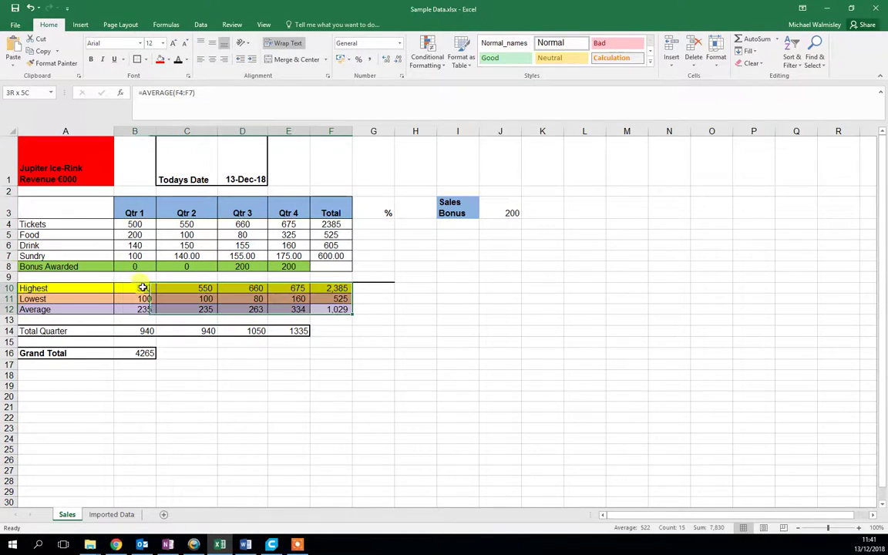
{"action": "left_click_drag", "start_coordinate": [150, 330], "coordinate": [142, 287]}
{"action": "left_click", "coordinate": [212, 59]}
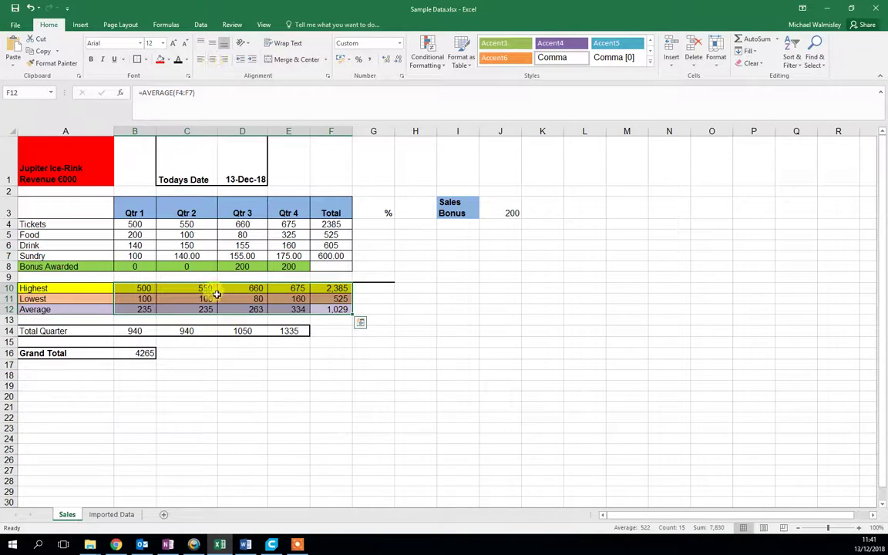
{"action": "left_click_drag", "start_coordinate": [236, 385], "coordinate": [238, 374]}
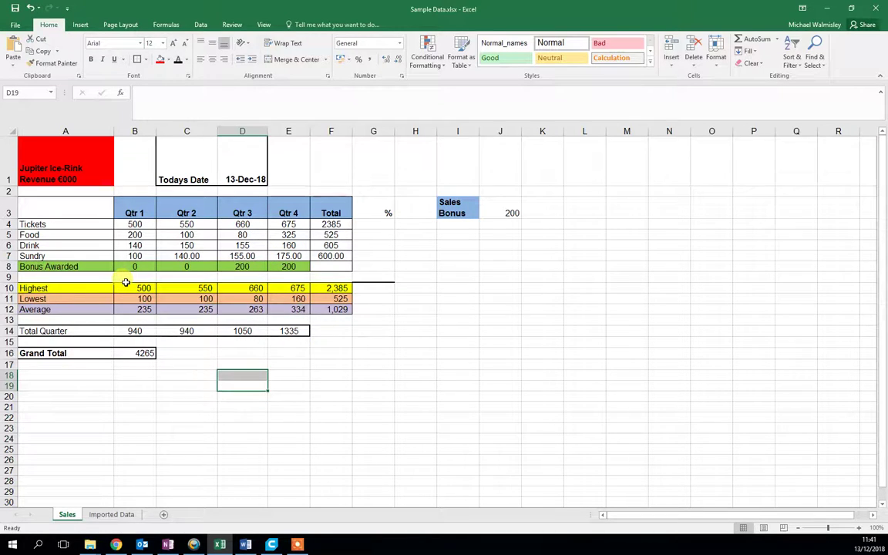
Enter £500 as the Qtr 1 Tickets figure in B4
{"action": "left_click", "coordinate": [136, 223]}
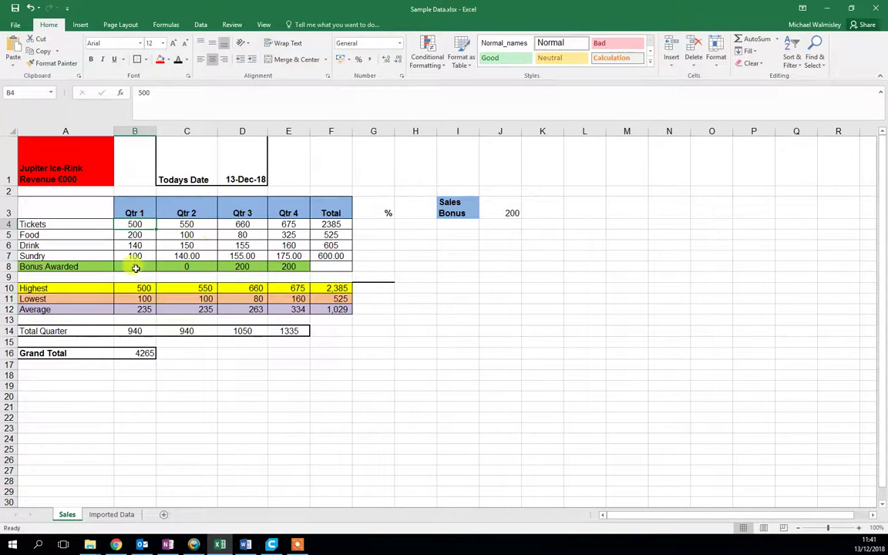
{"action": "type", "text": "£"}
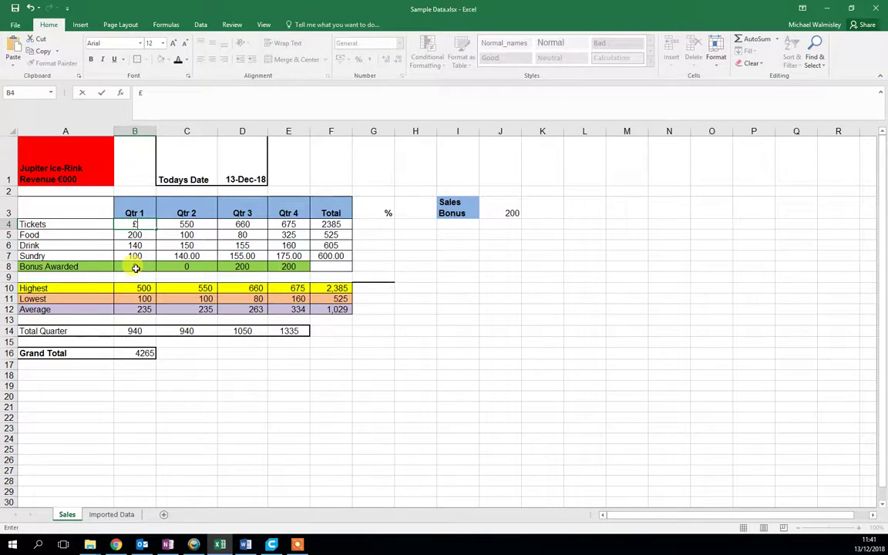
{"action": "key", "text": "ctrl+Return"}
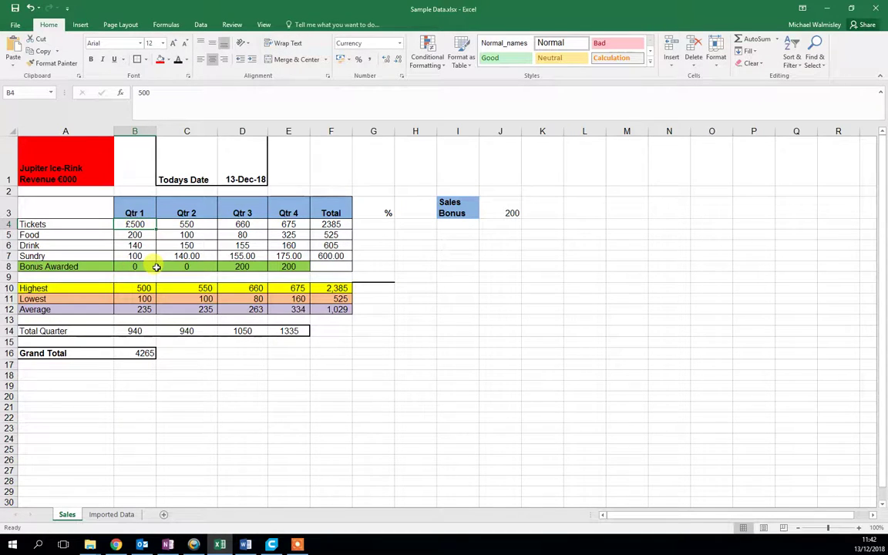
{"action": "key", "text": "Return"}
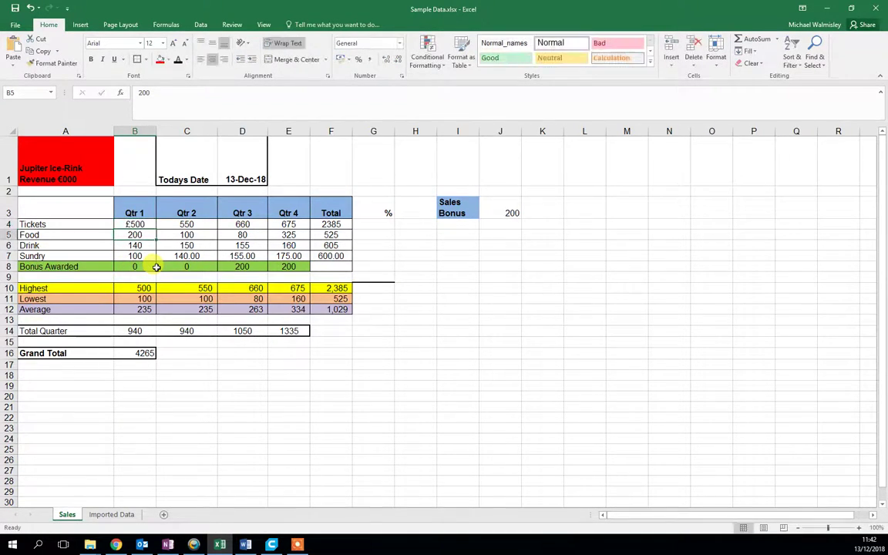
Apply Currency format to the revenue figures B4:F7, showing values like £2,385.00
{"action": "left_click", "coordinate": [141, 224]}
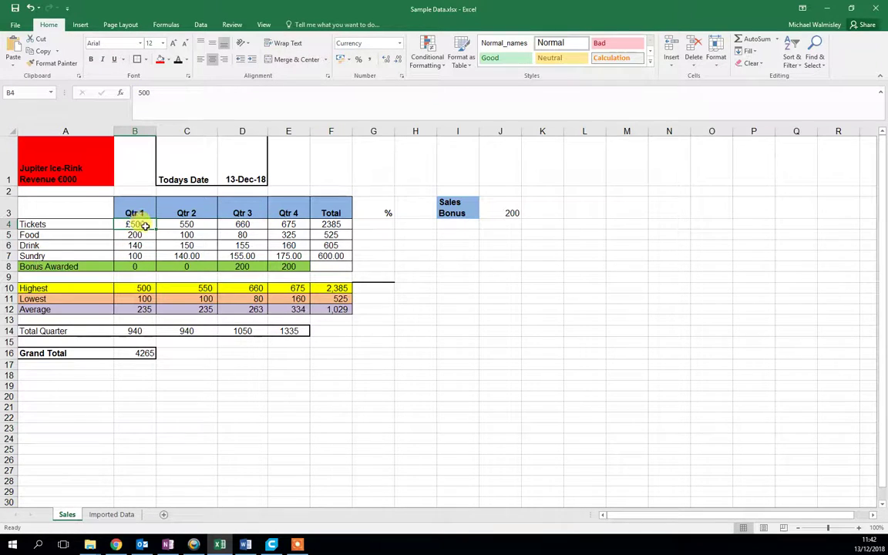
{"action": "left_click_drag", "start_coordinate": [143, 225], "coordinate": [332, 258]}
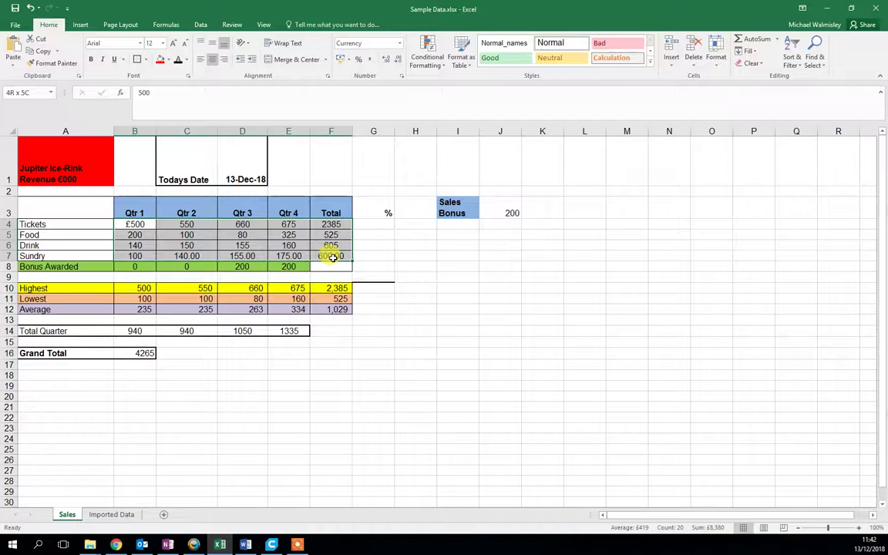
{"action": "left_click", "coordinate": [393, 44]}
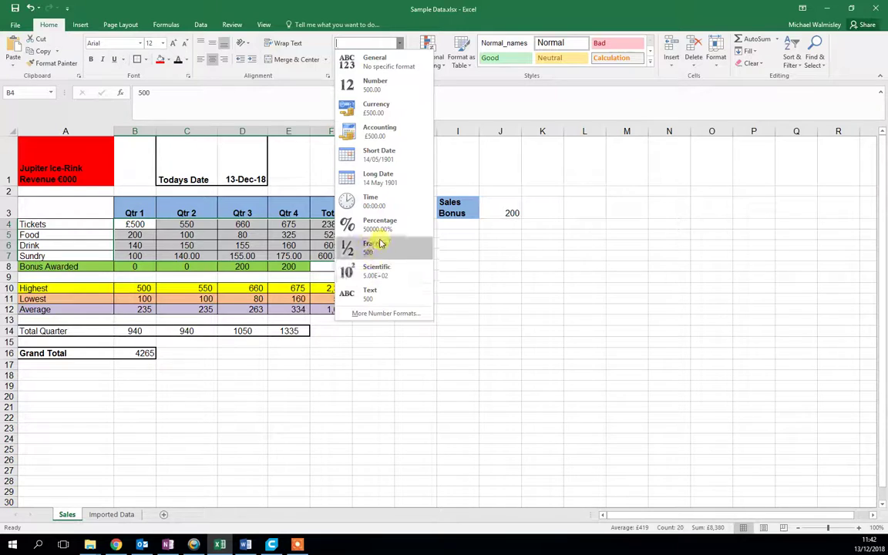
{"action": "left_click", "coordinate": [374, 113]}
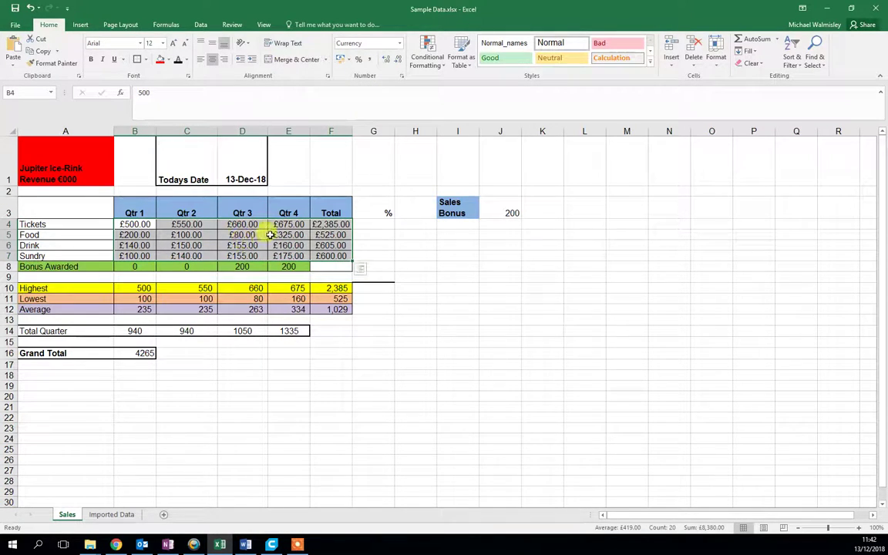
Format the Highest, Lowest and Average figures B10:F12 as Currency
{"action": "left_click", "coordinate": [248, 353]}
{"action": "left_click", "coordinate": [149, 289]}
{"action": "left_click_drag", "start_coordinate": [154, 288], "coordinate": [331, 309]}
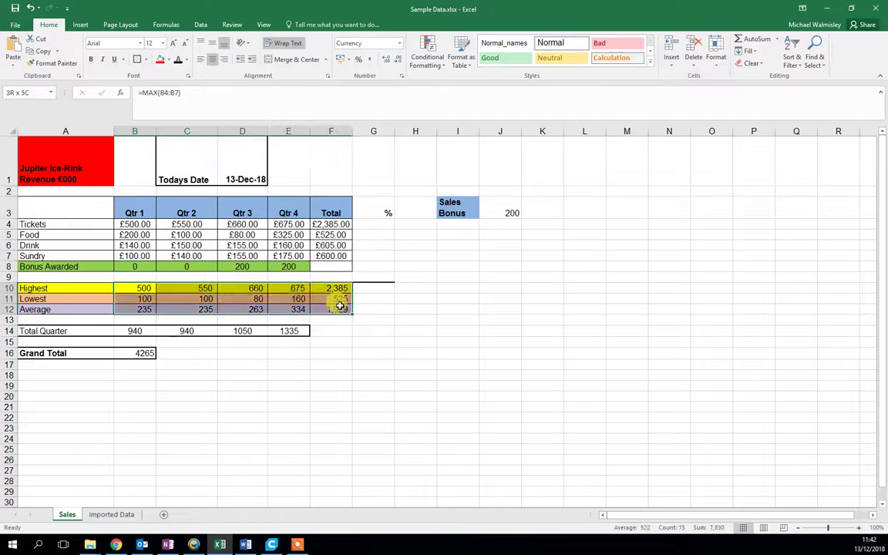
{"action": "left_click", "coordinate": [393, 44]}
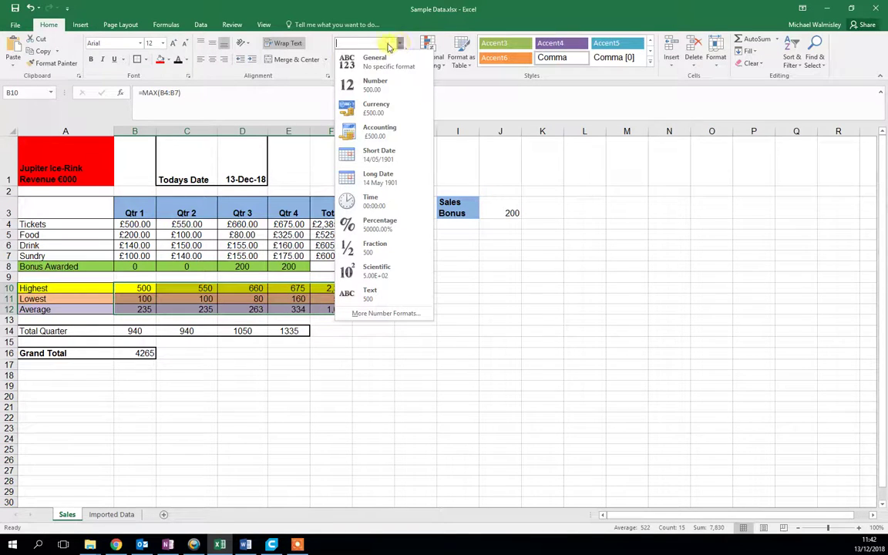
{"action": "left_click", "coordinate": [369, 112]}
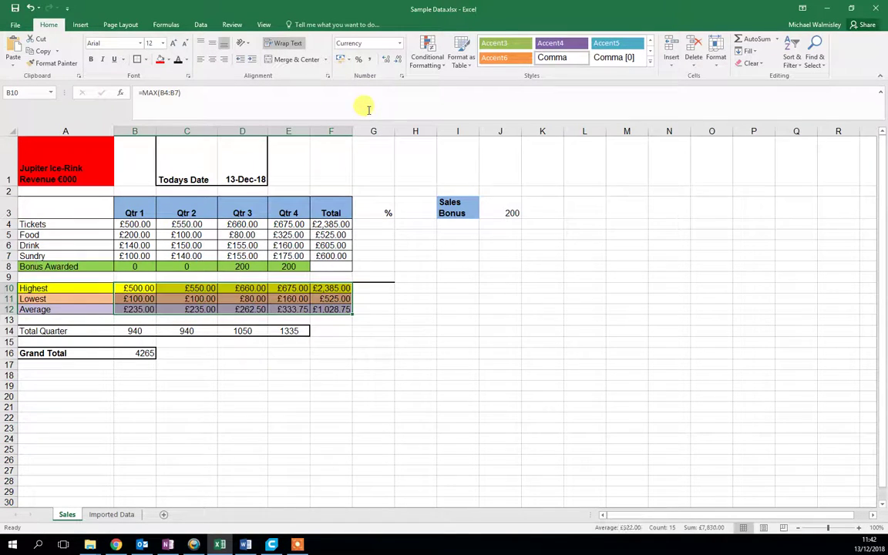
{"action": "left_click", "coordinate": [200, 374]}
Format the Total Quarter values B14:E14 and the Grand Total B16 as Currency
{"action": "left_click_drag", "start_coordinate": [135, 330], "coordinate": [287, 331]}
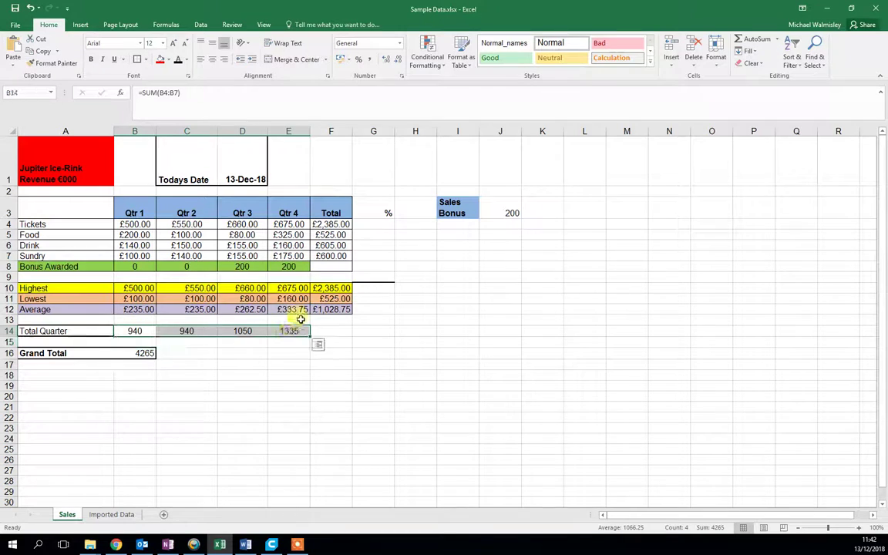
{"action": "left_click", "coordinate": [397, 43]}
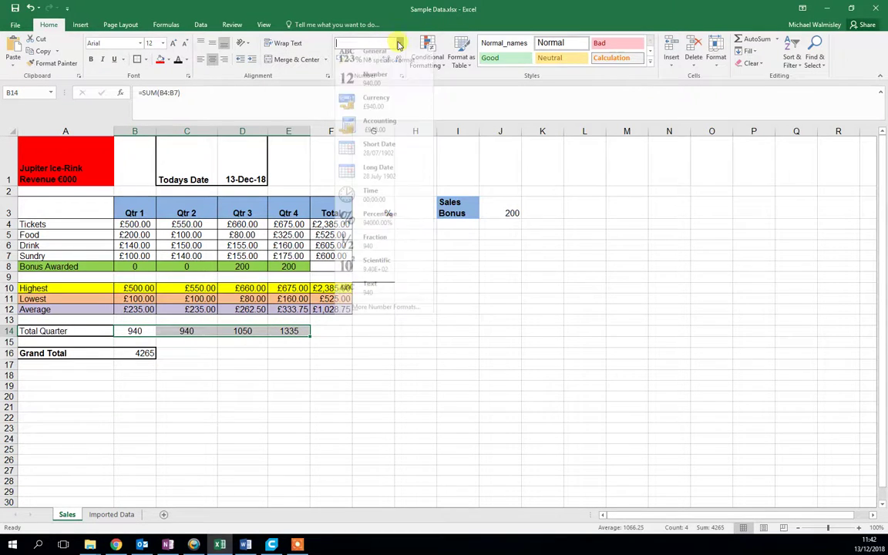
{"action": "left_click", "coordinate": [376, 109]}
{"action": "left_click", "coordinate": [143, 353]}
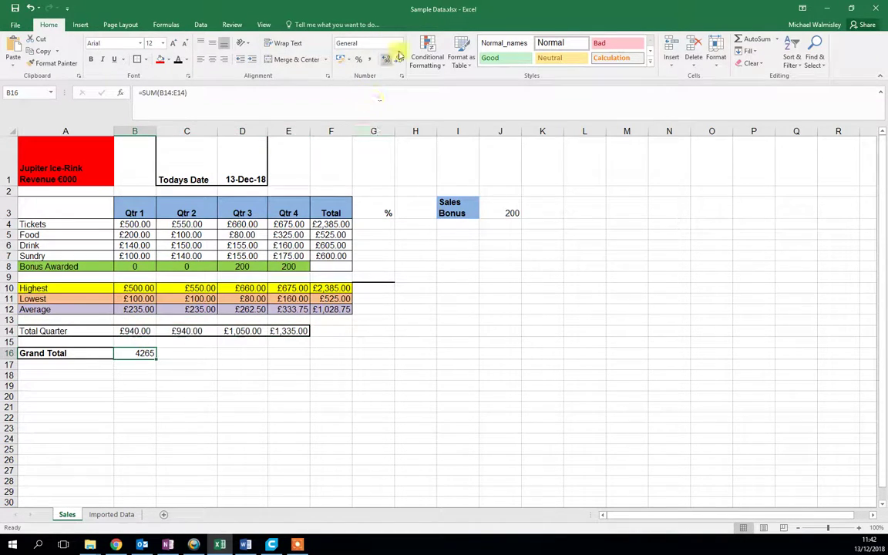
{"action": "left_click", "coordinate": [399, 43]}
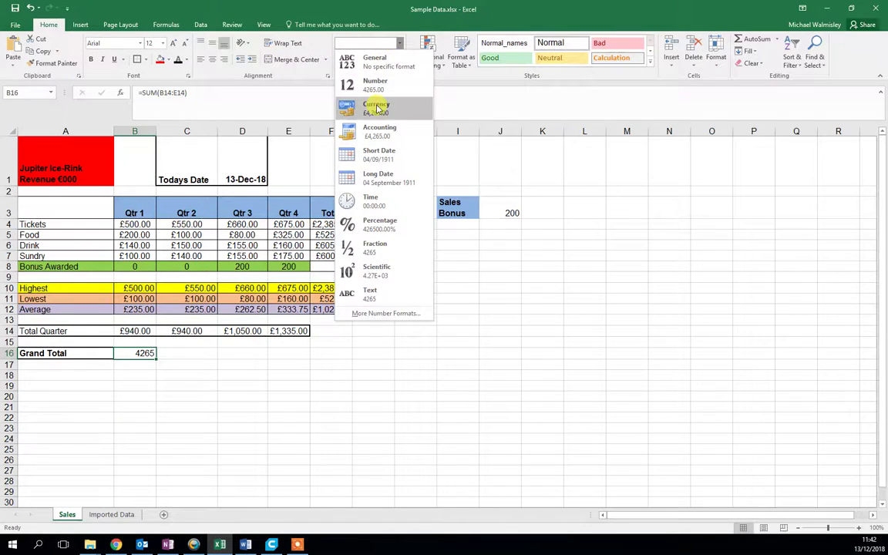
{"action": "left_click", "coordinate": [370, 106]}
{"action": "left_click", "coordinate": [185, 427]}
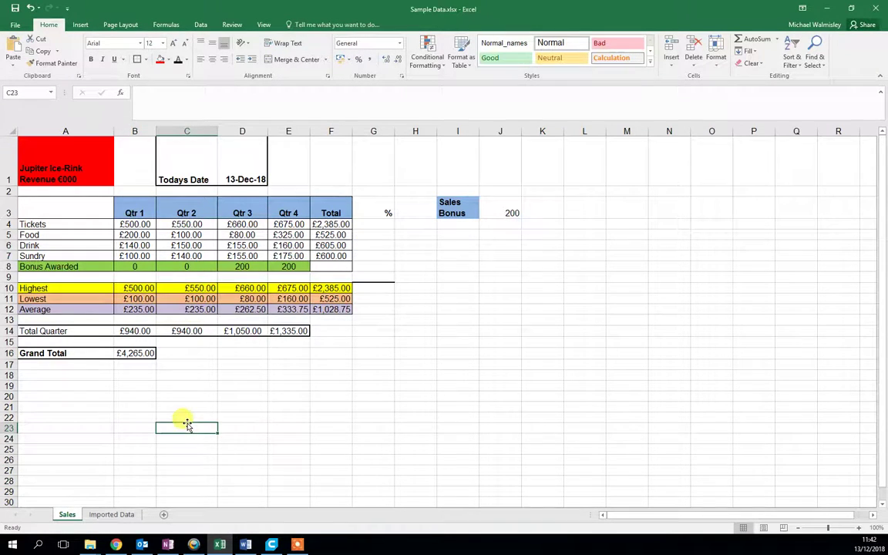
Fill the Grand Total cell B16 green
{"action": "left_click", "coordinate": [144, 353]}
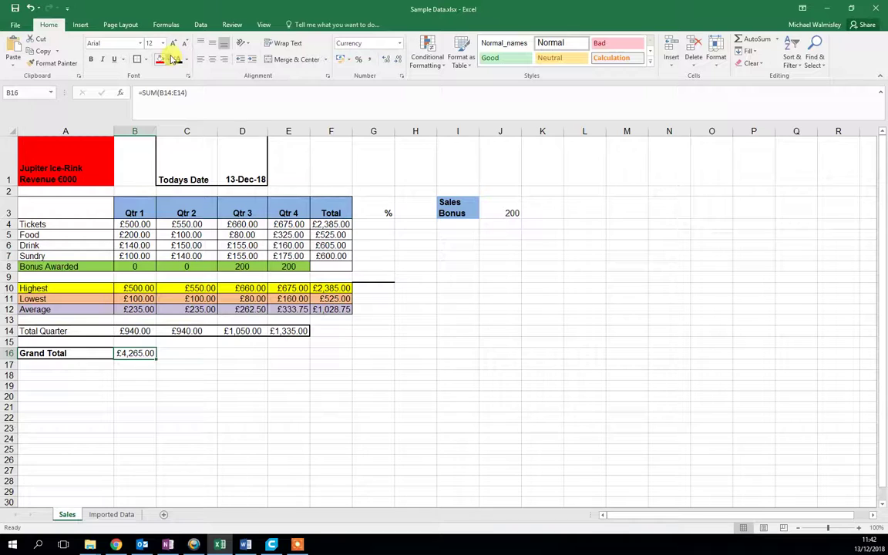
{"action": "left_click", "coordinate": [168, 60]}
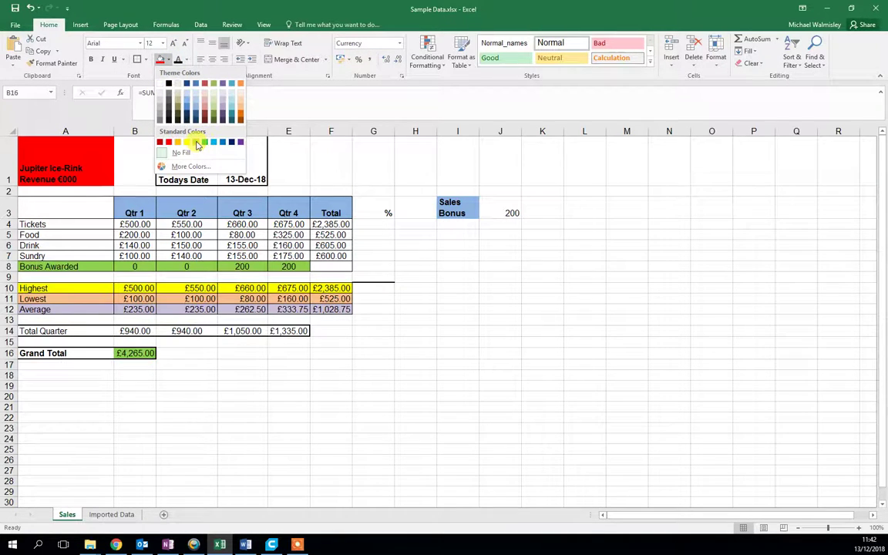
{"action": "left_click", "coordinate": [204, 143]}
{"action": "left_click", "coordinate": [171, 416]}
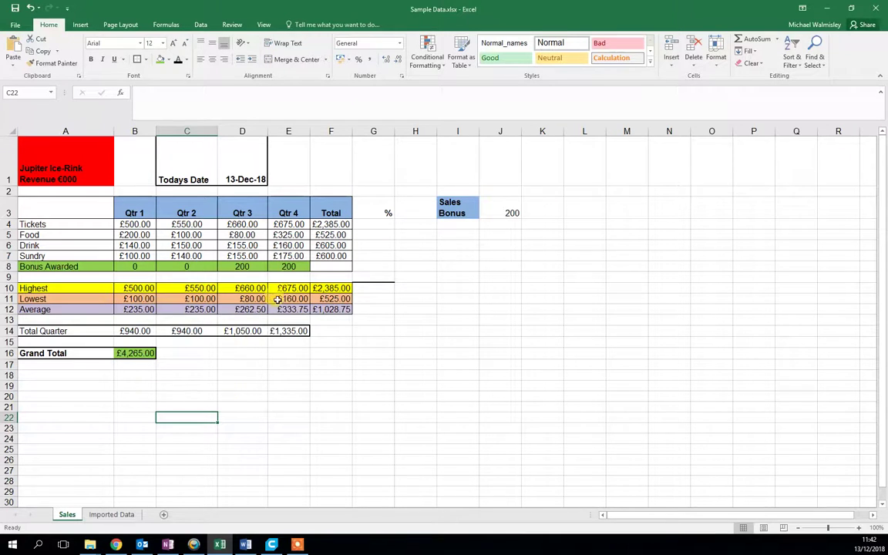
Format the Bonus Awarded values B8:E8 and the Sales Bonus J3 as Currency
{"action": "left_click_drag", "start_coordinate": [297, 266], "coordinate": [127, 266]}
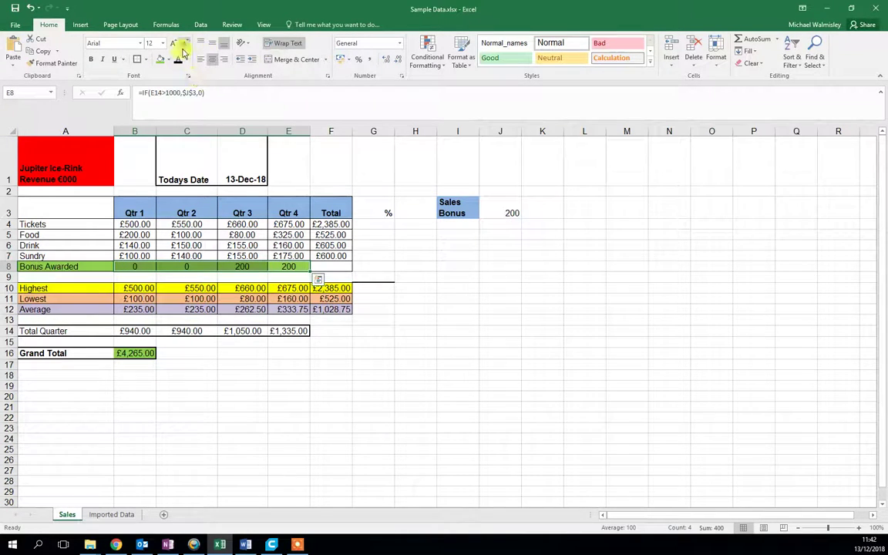
{"action": "left_click", "coordinate": [399, 43]}
{"action": "left_click", "coordinate": [382, 106]}
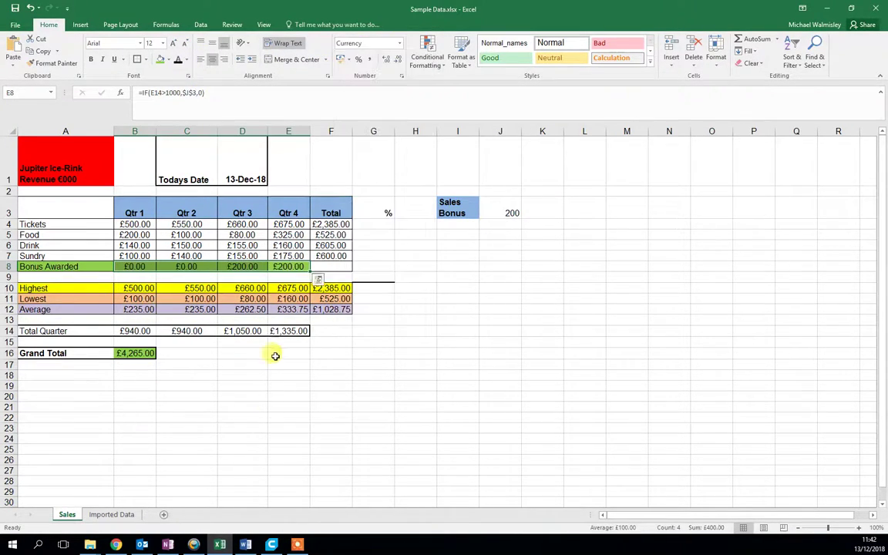
{"action": "left_click", "coordinate": [256, 436]}
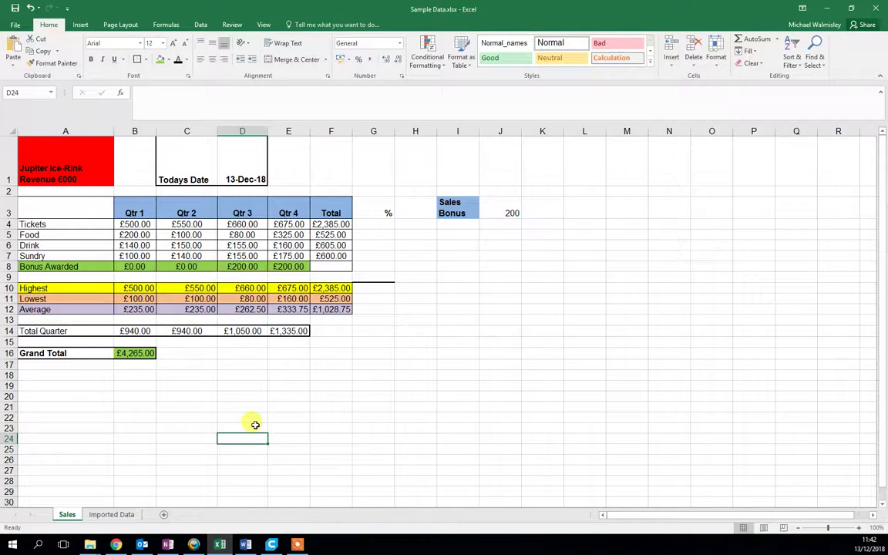
{"action": "left_click", "coordinate": [503, 201]}
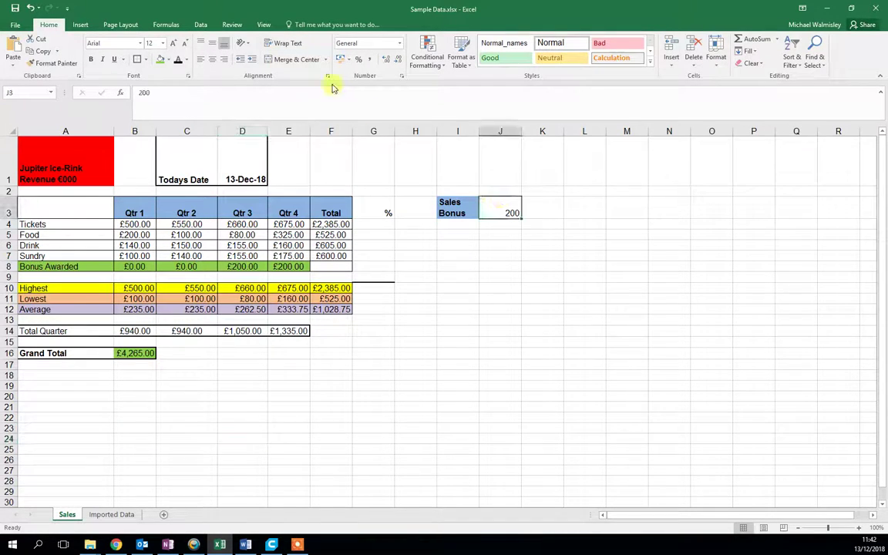
{"action": "left_click", "coordinate": [399, 43]}
{"action": "left_click", "coordinate": [363, 108]}
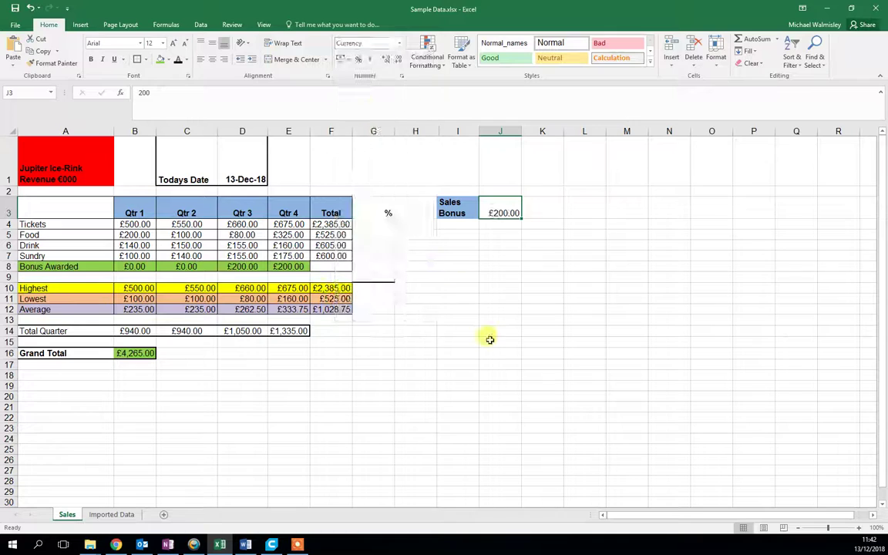
{"action": "left_click", "coordinate": [493, 342]}
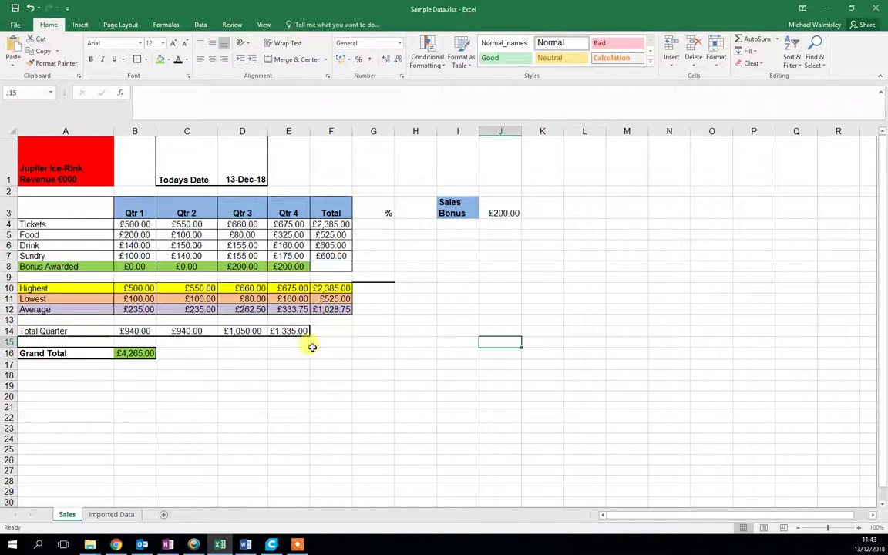